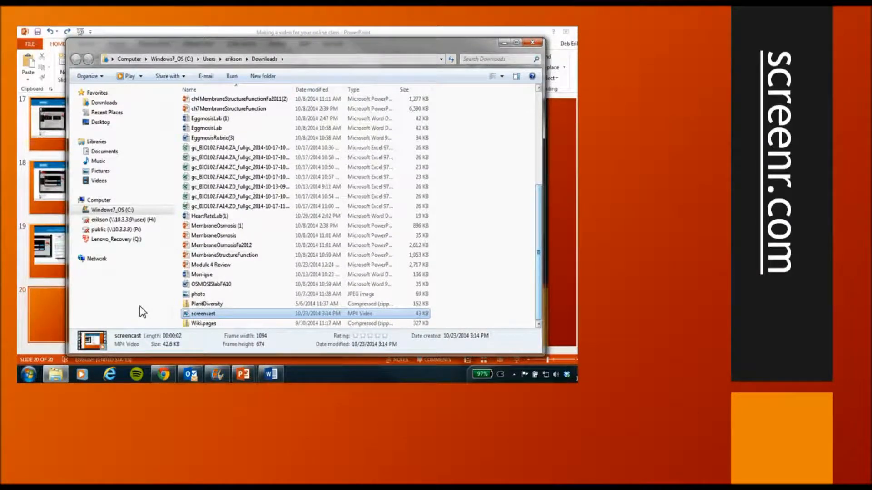
Rename the screencast video file in the Downloads folder as RENAME
{"action": "key", "text": "F2"}
{"action": "type", "text": "RENAME"}
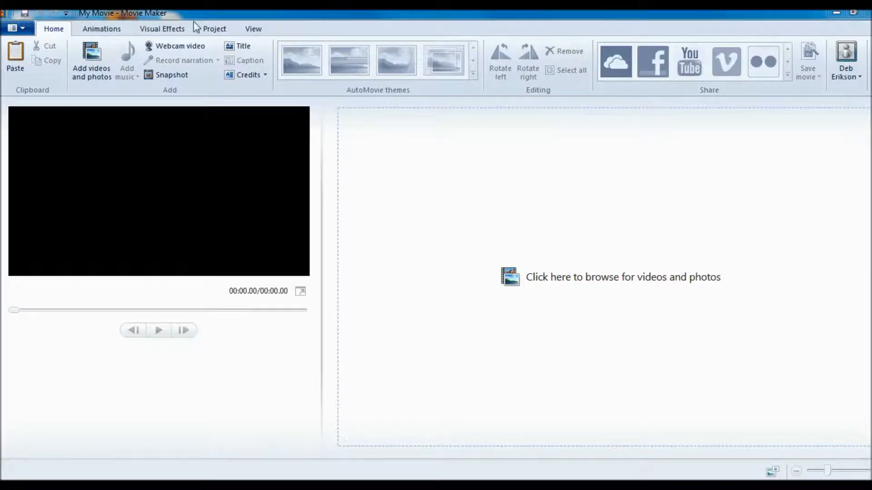
Add the video1 clip from the My Videos folder to the empty movie project
{"action": "left_click", "coordinate": [93, 64]}
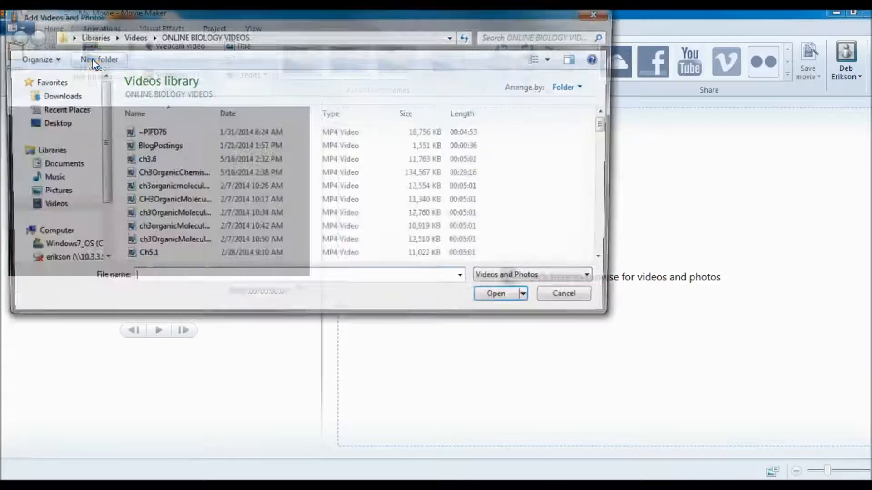
{"action": "left_click", "coordinate": [68, 210]}
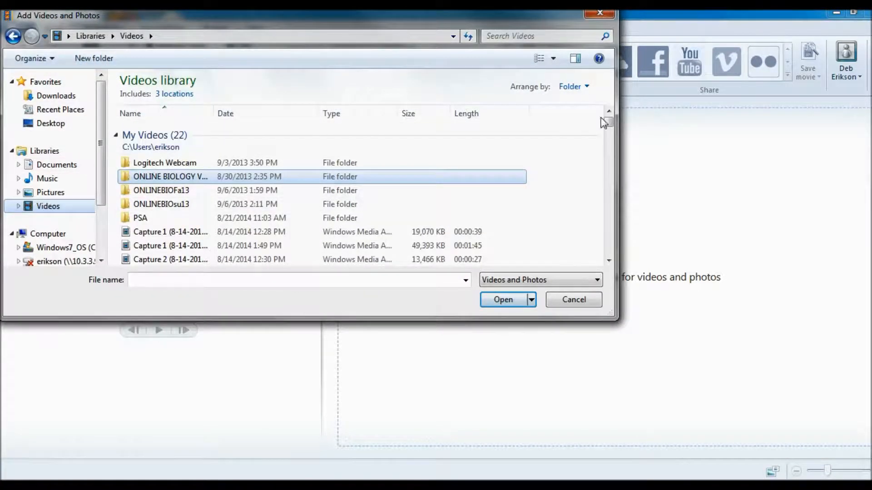
{"action": "left_click_drag", "start_coordinate": [608, 122], "coordinate": [574, 137]}
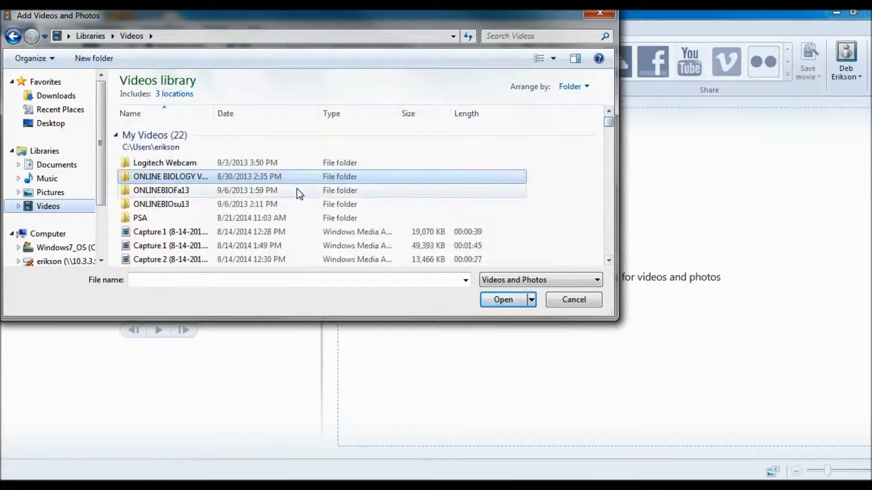
{"action": "left_click", "coordinate": [17, 207]}
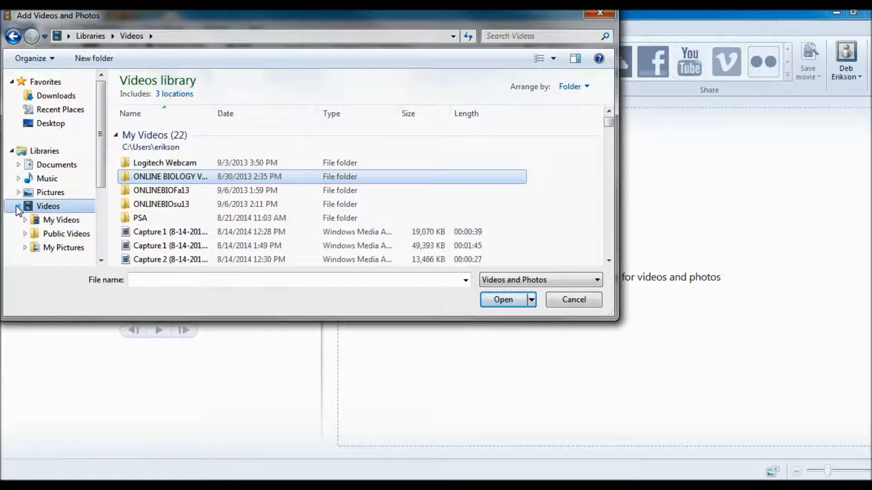
{"action": "left_click", "coordinate": [63, 220]}
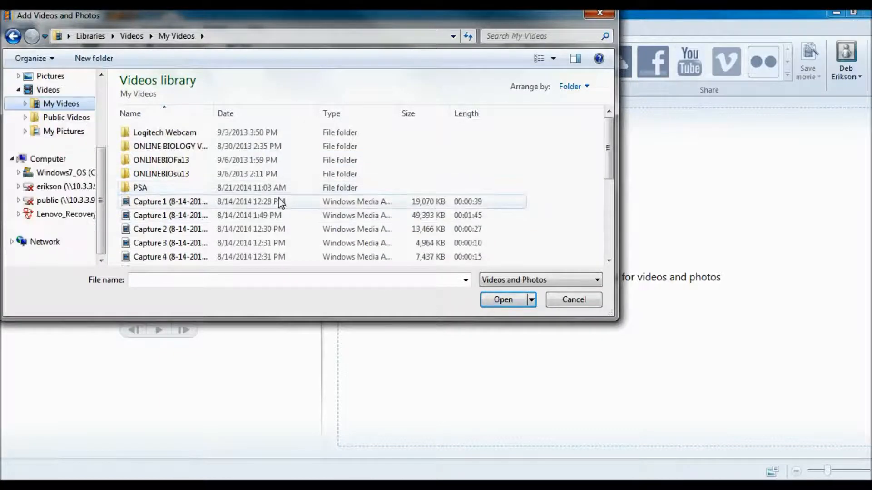
{"action": "left_click_drag", "start_coordinate": [609, 146], "coordinate": [607, 247]}
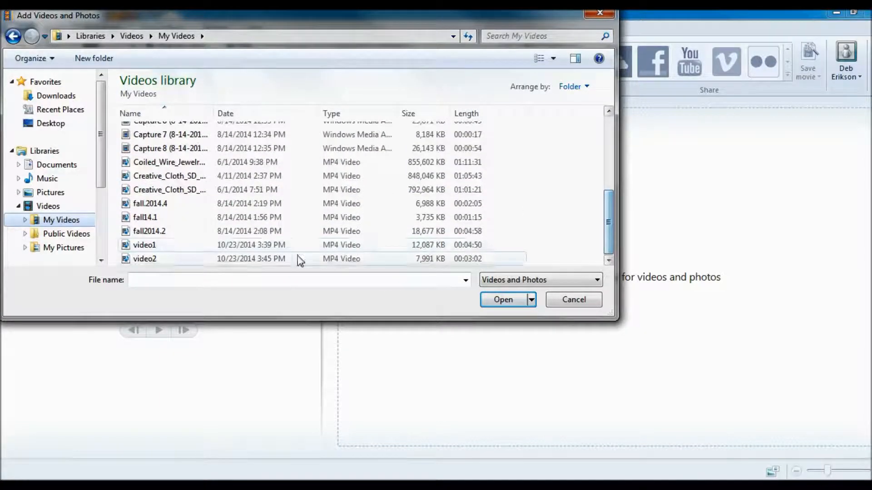
{"action": "left_click", "coordinate": [177, 244]}
{"action": "left_click", "coordinate": [483, 299]}
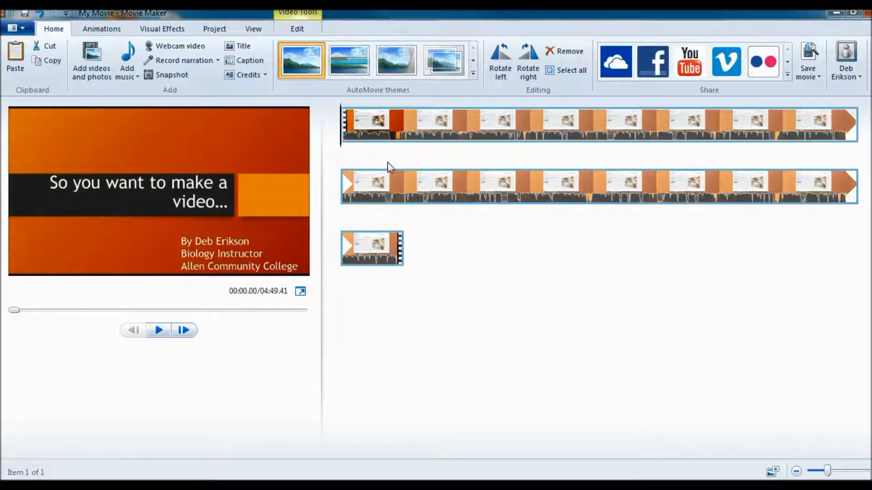
Add the video2 clip from My Videos after the first clip
{"action": "left_click", "coordinate": [80, 64]}
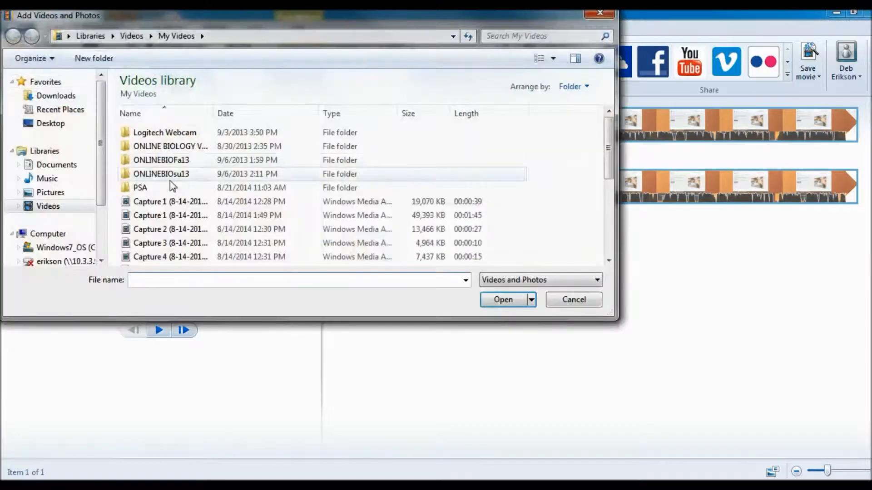
{"action": "scroll", "coordinate": [608, 146], "scroll_direction": "down", "scroll_amount": 4}
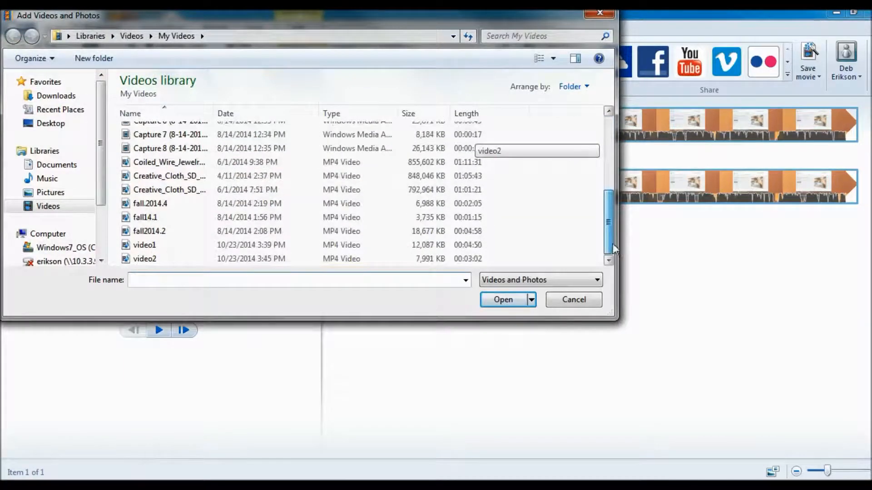
{"action": "left_click", "coordinate": [142, 258]}
{"action": "left_click", "coordinate": [494, 305]}
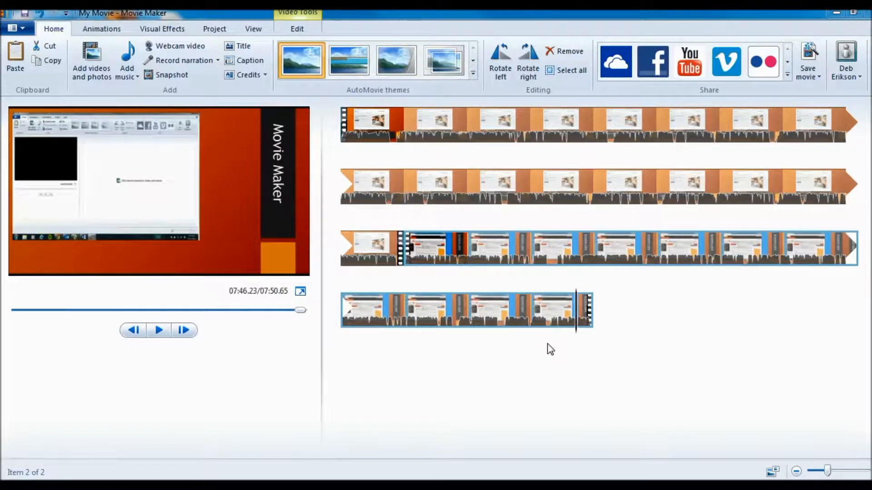
Split the second clip near its end at 07:46.27 and remove the short trailing segment
{"action": "left_click_drag", "start_coordinate": [575, 309], "coordinate": [562, 311]}
{"action": "left_click", "coordinate": [157, 332]}
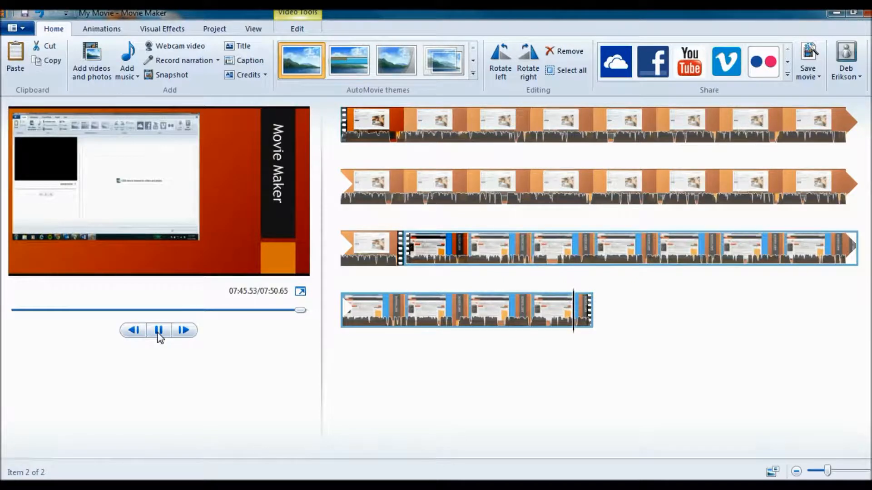
{"action": "left_click", "coordinate": [159, 333]}
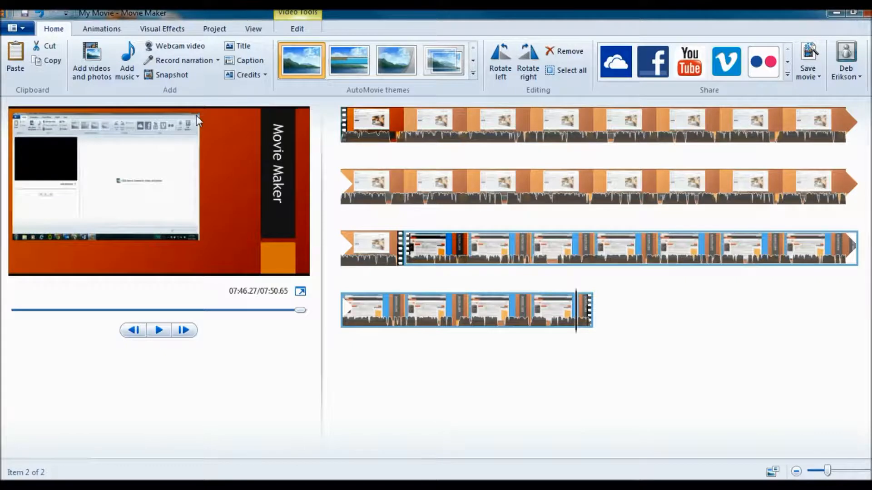
{"action": "left_click", "coordinate": [300, 30]}
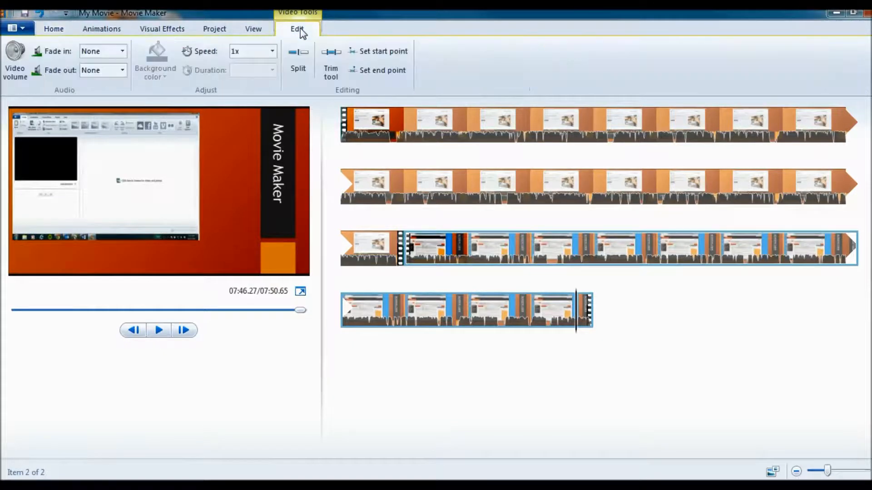
{"action": "left_click", "coordinate": [298, 57]}
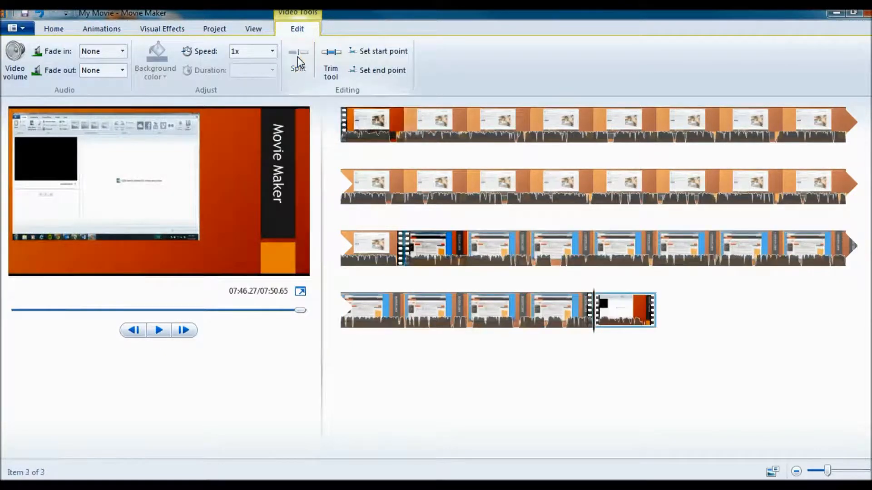
{"action": "right_click", "coordinate": [609, 305]}
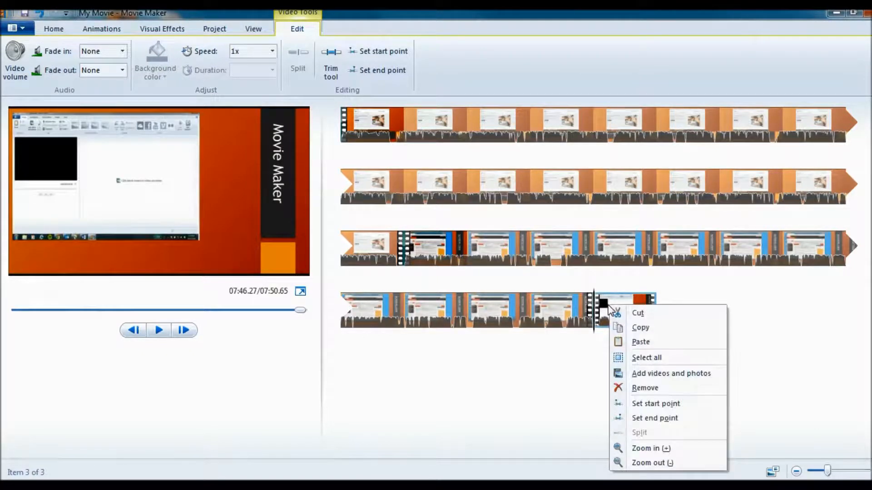
{"action": "left_click", "coordinate": [640, 388]}
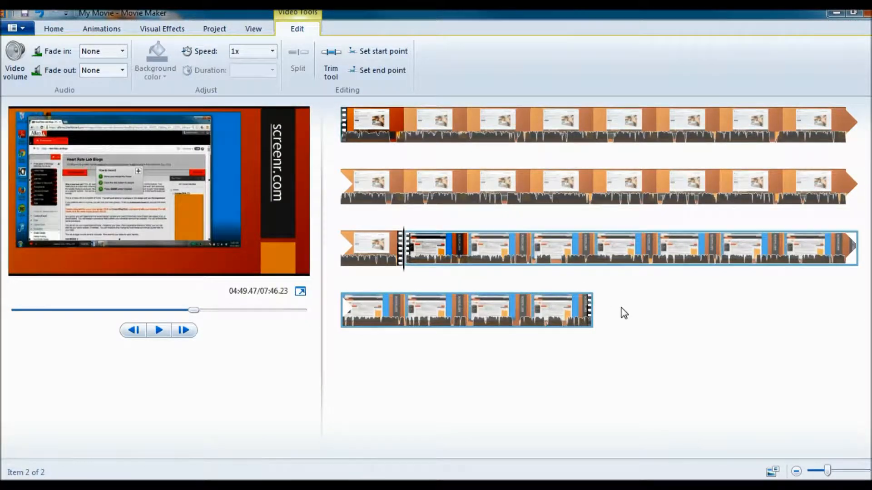
Add the video3 clip from My Videos to the end of the project
{"action": "left_click", "coordinate": [57, 29]}
{"action": "left_click", "coordinate": [76, 48]}
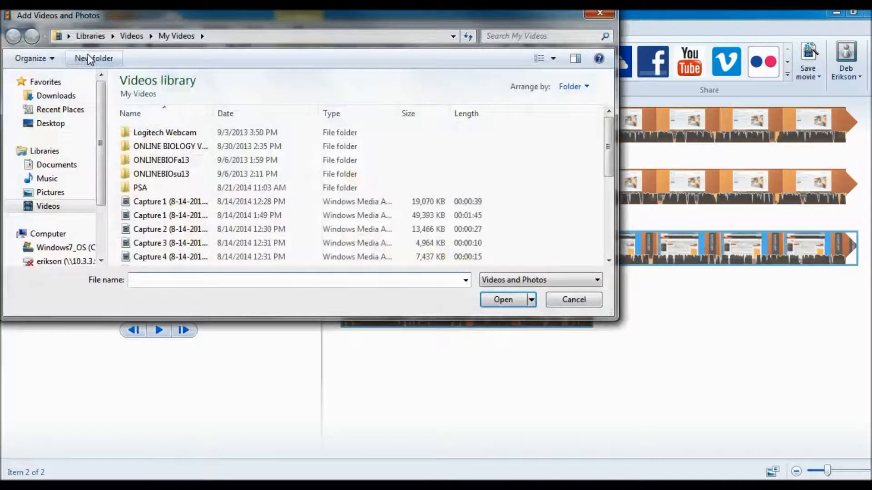
{"action": "left_click_drag", "start_coordinate": [608, 144], "coordinate": [612, 241]}
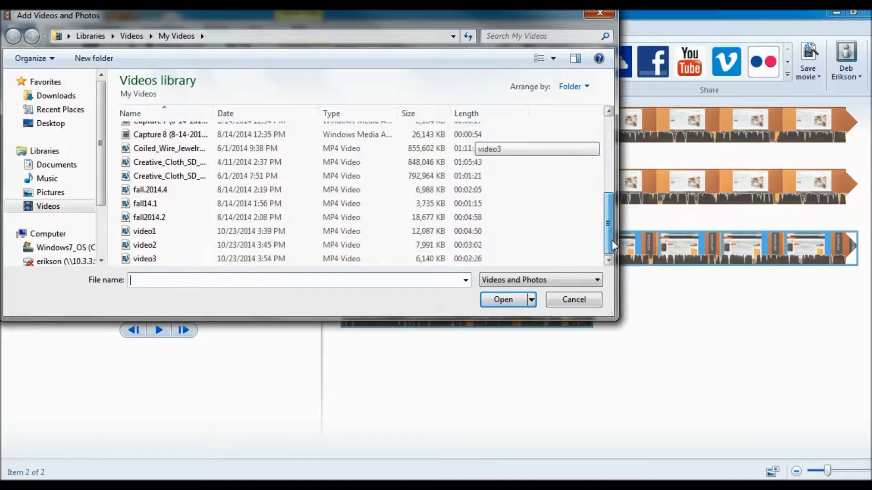
{"action": "left_click", "coordinate": [173, 261]}
{"action": "left_click", "coordinate": [510, 300]}
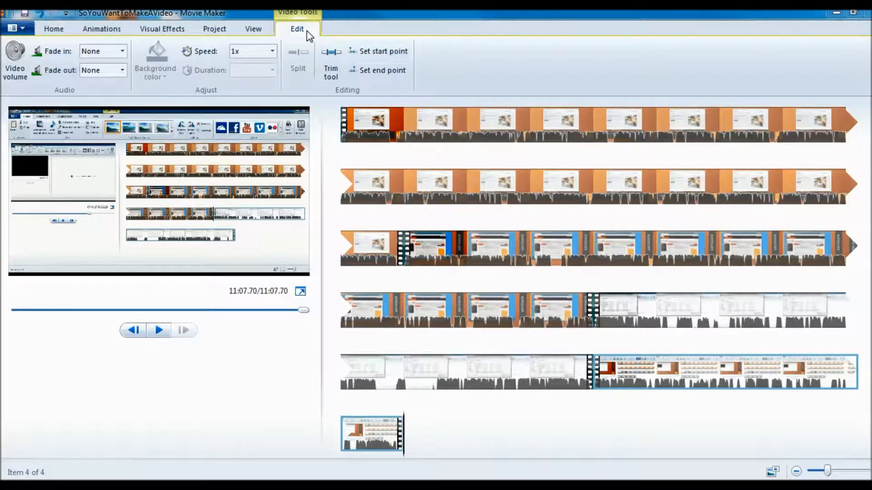
{"action": "left_click", "coordinate": [109, 34]}
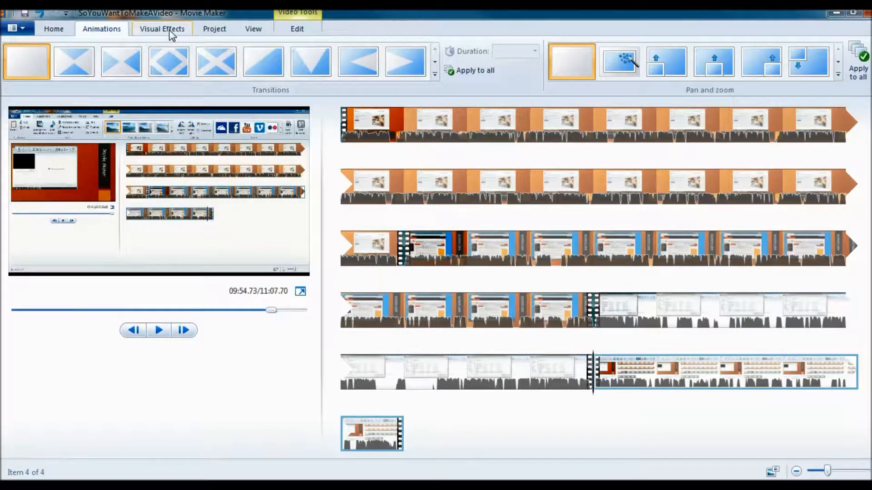
{"action": "left_click", "coordinate": [169, 29]}
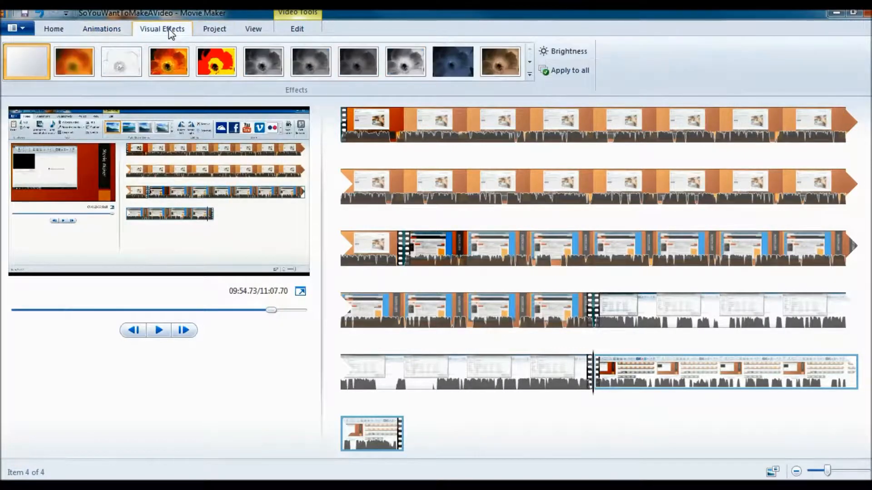
{"action": "left_click", "coordinate": [219, 32]}
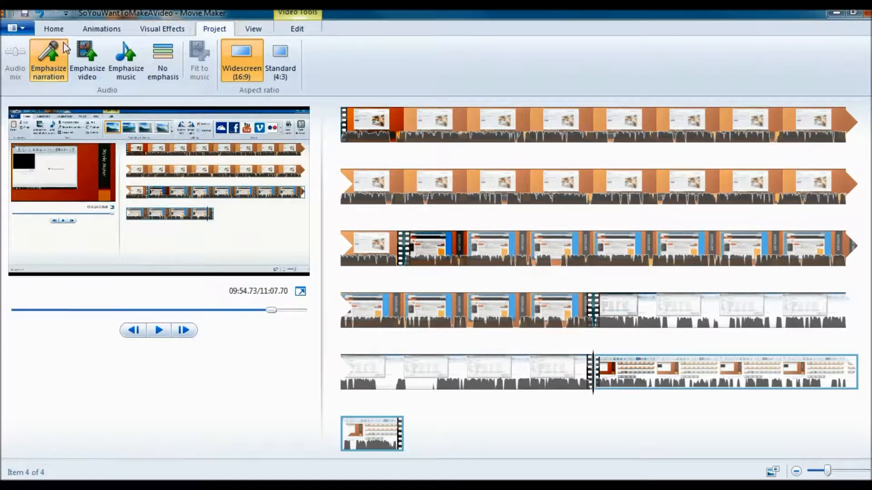
{"action": "left_click", "coordinate": [55, 31]}
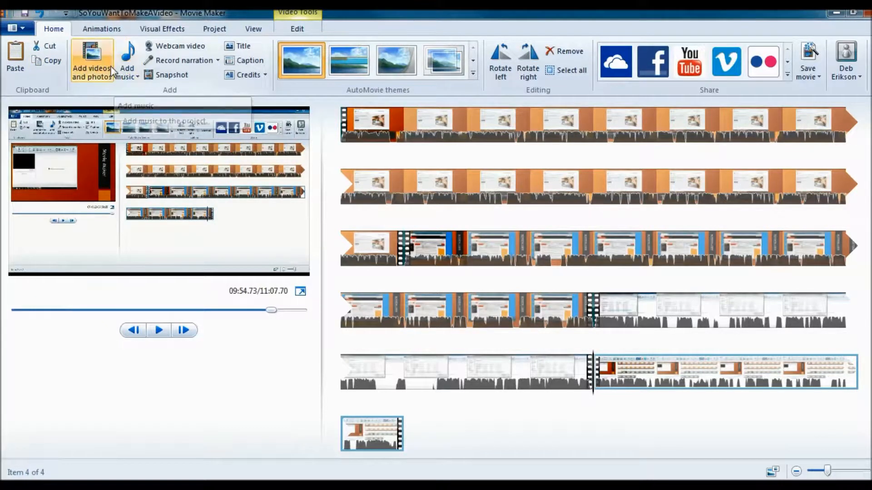
Save the project as SoYouWantToMakeAVideo in the ONLINE BIOLOGY VIDEOS folder, replacing the existing project file
{"action": "left_click", "coordinate": [16, 29]}
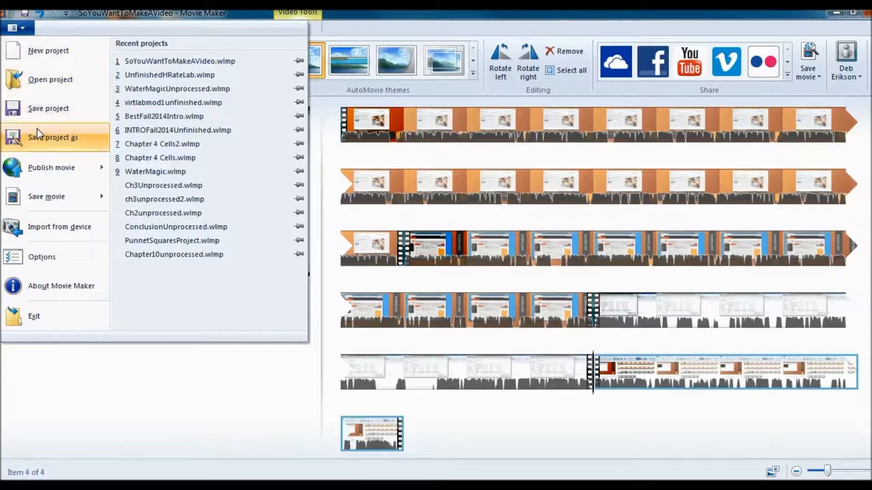
{"action": "left_click", "coordinate": [37, 129]}
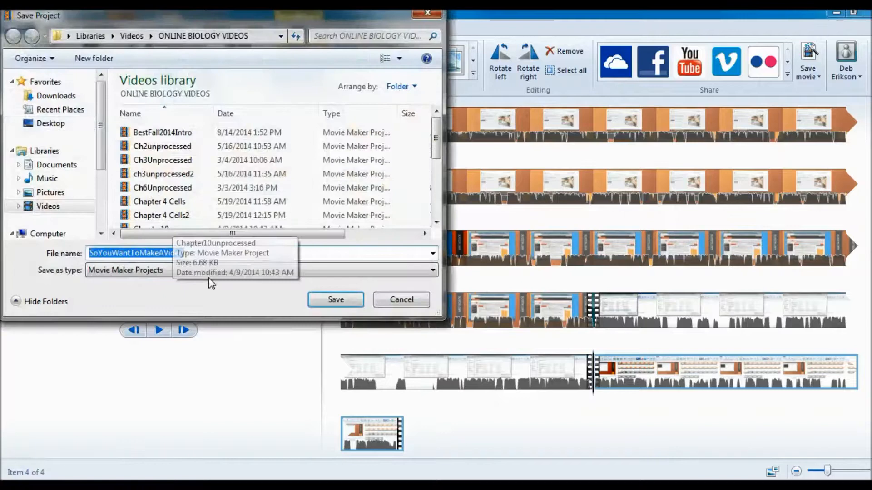
{"action": "left_click", "coordinate": [334, 299]}
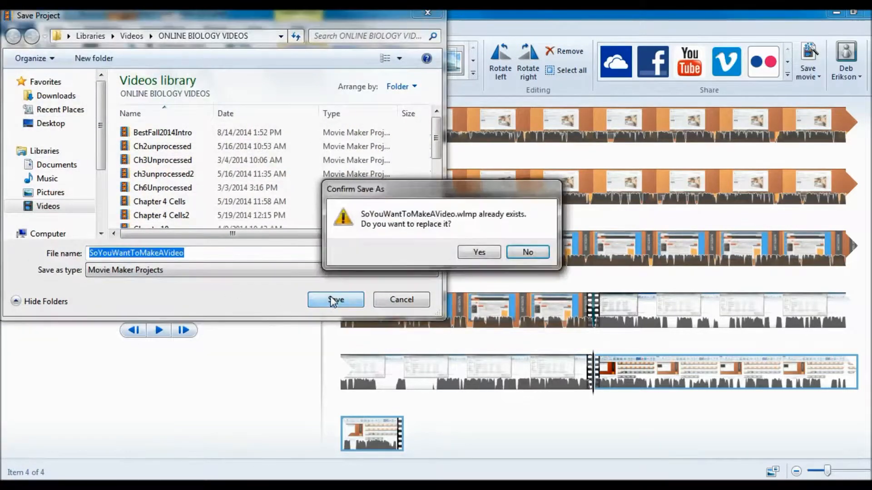
{"action": "left_click", "coordinate": [472, 254]}
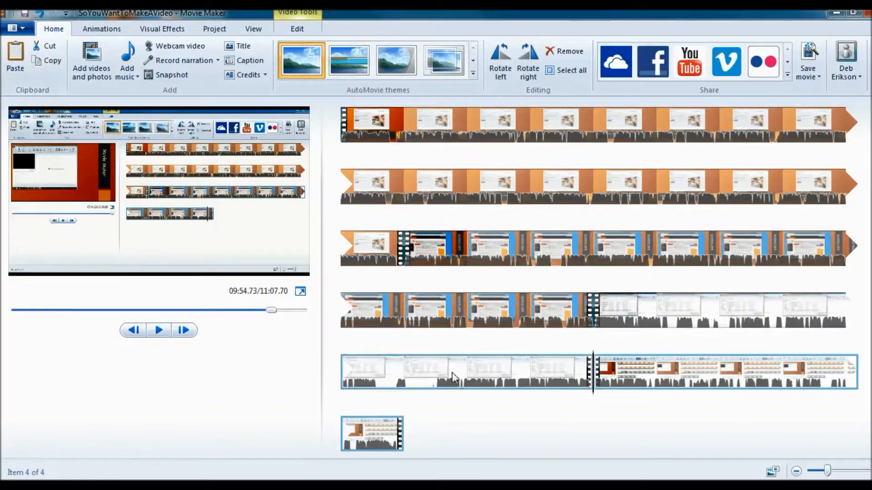
Save the movie with the setting recommended for this project as the MPEG-4/H.264 file SoYouWantToMakeAVideo in ONLINE BIOLOGY VIDEOS
{"action": "left_click", "coordinate": [806, 73]}
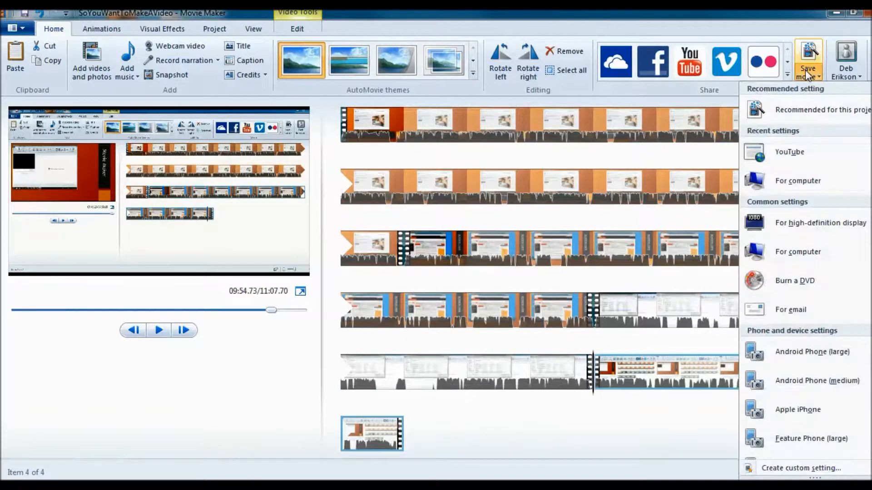
{"action": "left_click", "coordinate": [800, 110]}
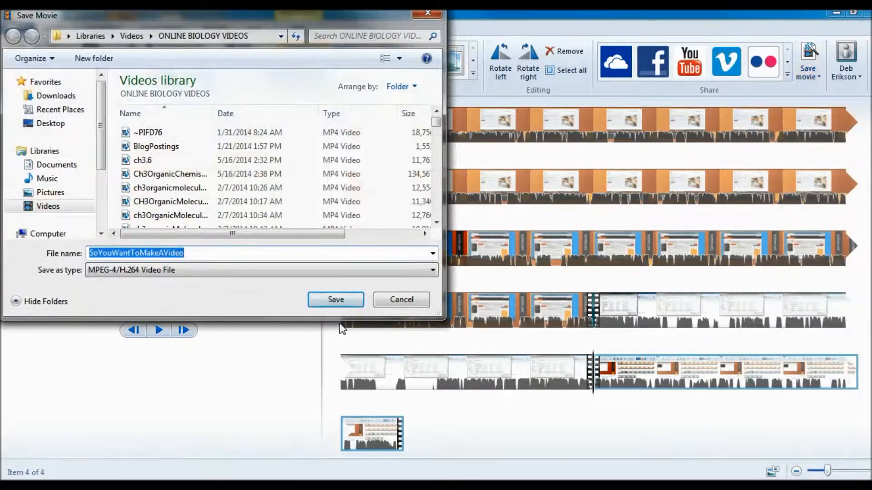
{"action": "left_click", "coordinate": [318, 301]}
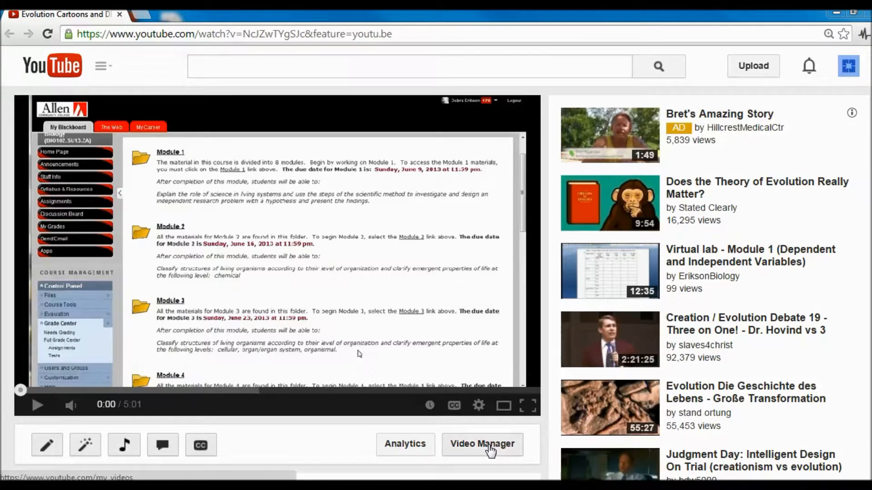
Open the YouTube channel's Video Manager and look through the list of uploaded videos
{"action": "left_click", "coordinate": [490, 447]}
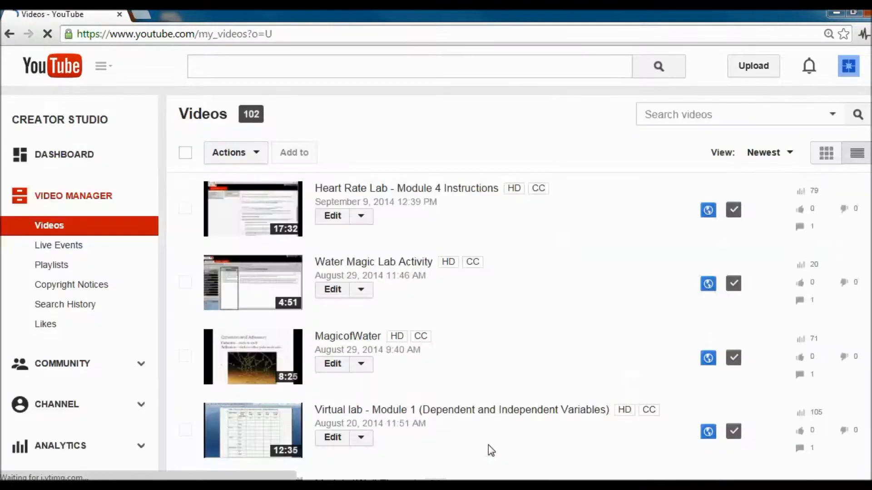
{"action": "scroll", "coordinate": [577, 316], "scroll_direction": "down", "scroll_amount": 4}
{"action": "scroll", "coordinate": [576, 312], "scroll_direction": "up", "scroll_amount": 5}
{"action": "scroll", "coordinate": [576, 312], "scroll_direction": "down", "scroll_amount": 1}
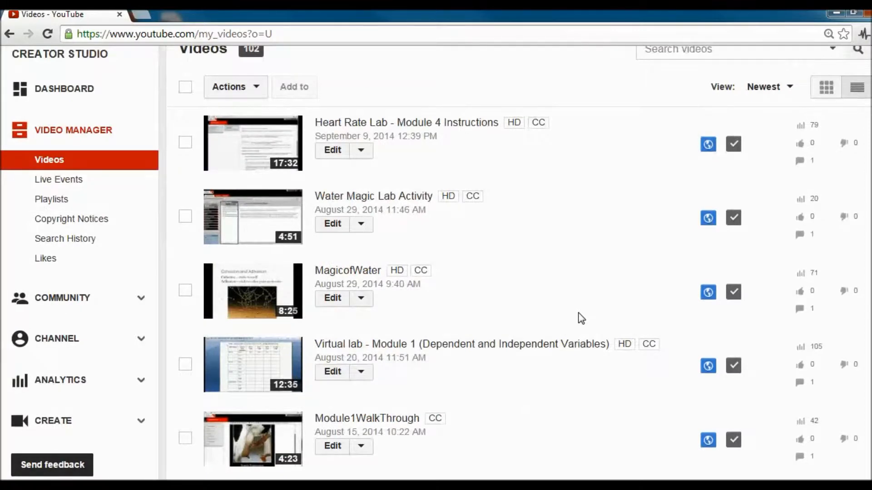
{"action": "scroll", "coordinate": [579, 313], "scroll_direction": "down", "scroll_amount": 3}
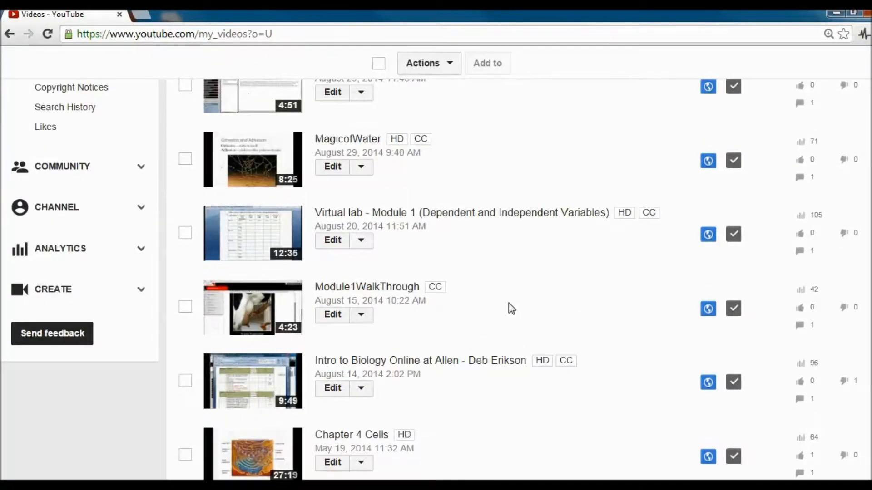
{"action": "scroll", "coordinate": [507, 310], "scroll_direction": "up", "scroll_amount": 3}
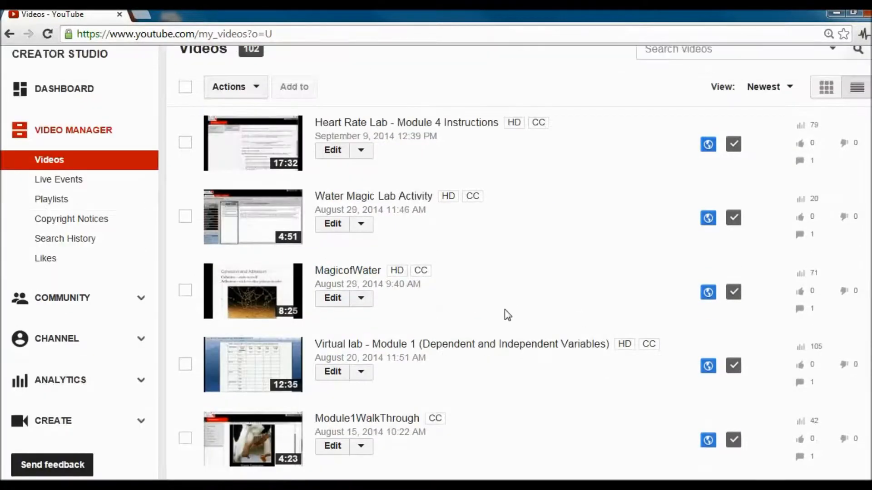
Start a new YouTube upload and browse to the ONLINE BIOLOGY VIDEOS folder inside My Videos
{"action": "scroll", "coordinate": [462, 316], "scroll_direction": "up", "scroll_amount": 2}
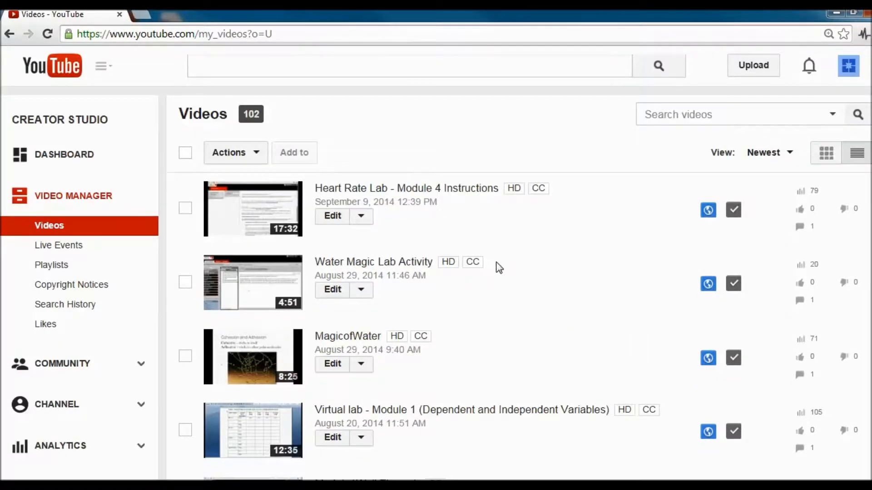
{"action": "left_click", "coordinate": [750, 68]}
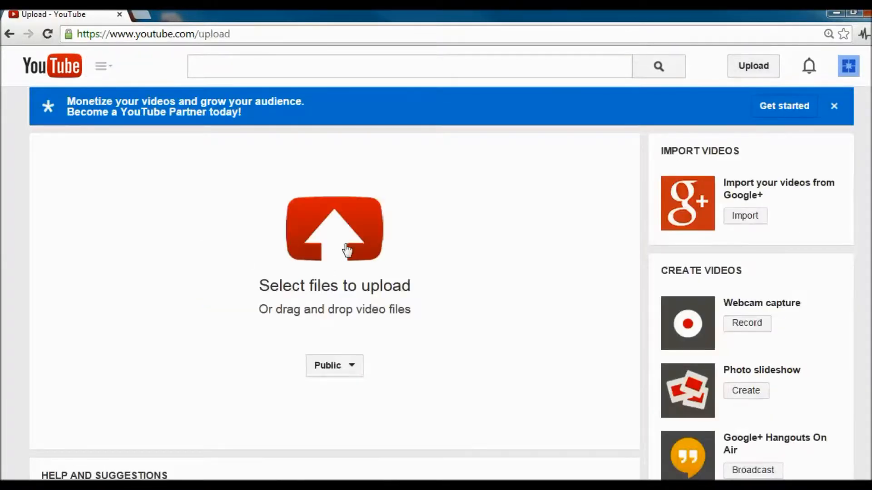
{"action": "left_click", "coordinate": [356, 233]}
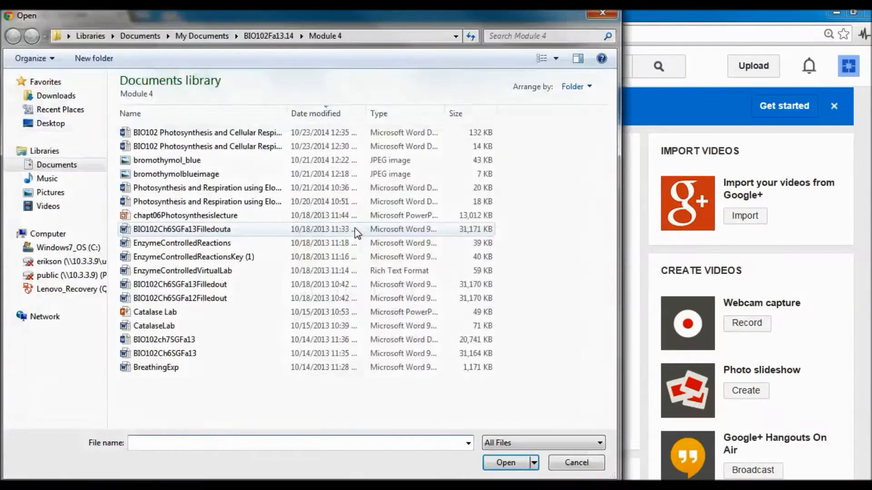
{"action": "left_click", "coordinate": [49, 207]}
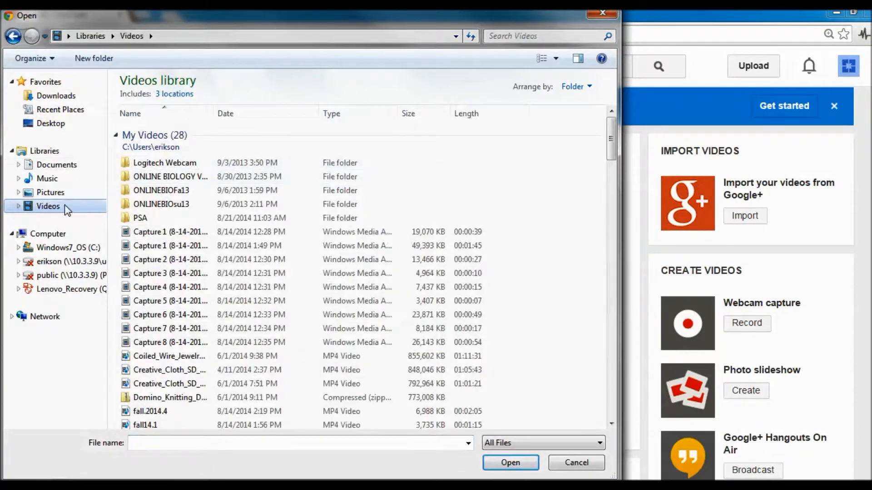
{"action": "left_click", "coordinate": [18, 206]}
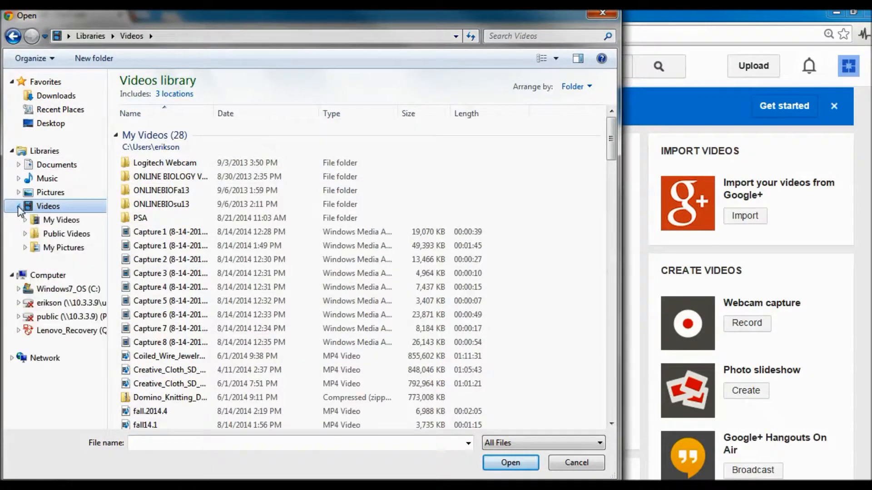
{"action": "left_click", "coordinate": [50, 221]}
{"action": "left_click", "coordinate": [162, 146]}
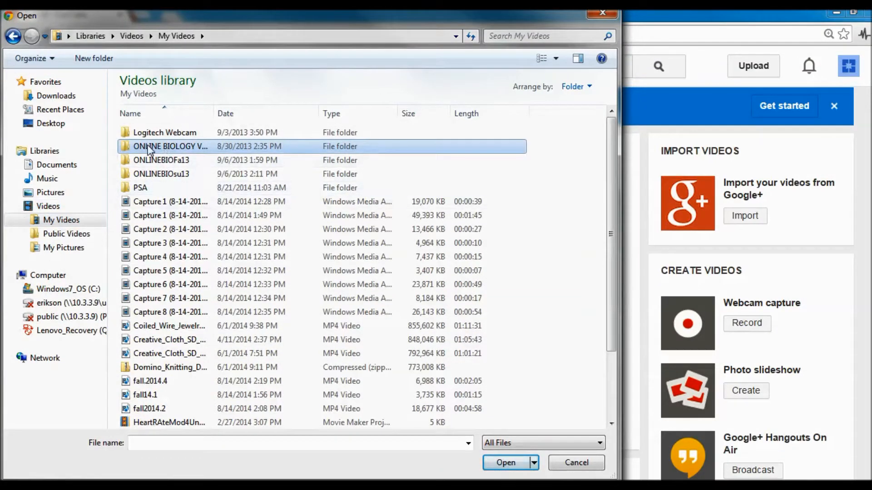
{"action": "double_click", "coordinate": [149, 147]}
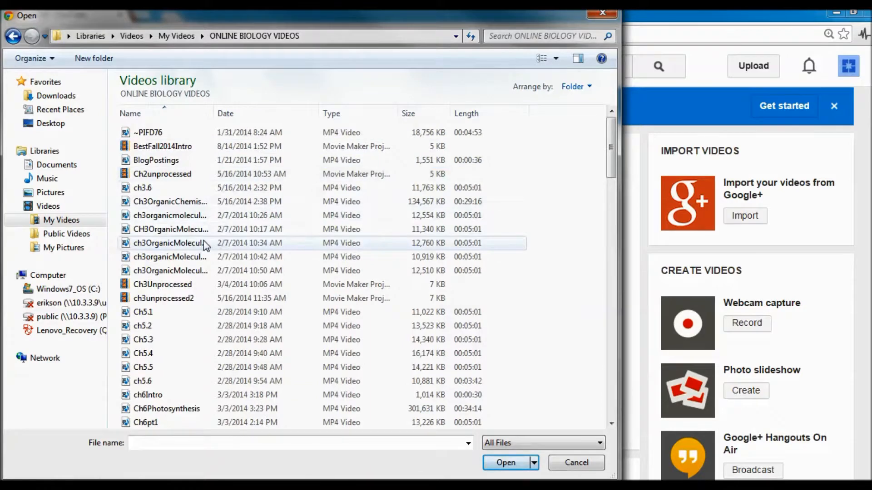
Try to upload the BestFall2014Intro Movie Maker project file
{"action": "left_click", "coordinate": [163, 149]}
{"action": "left_click", "coordinate": [499, 461]}
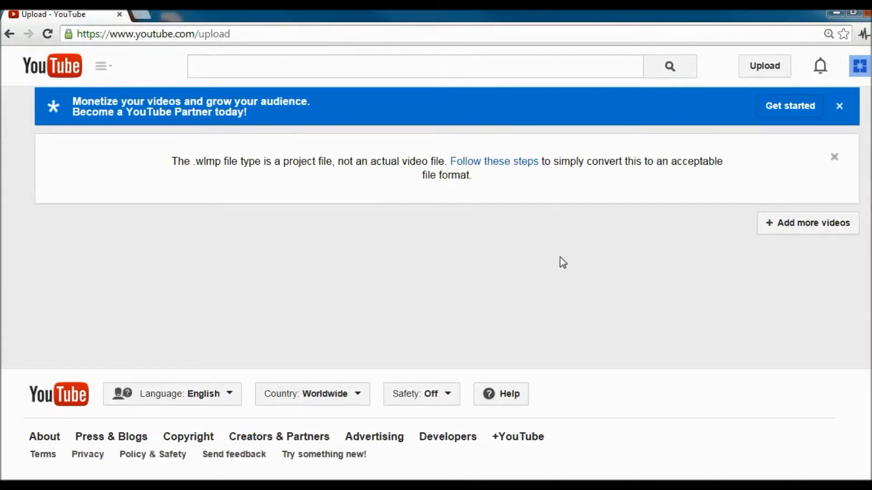
Start another upload and choose the MP4 video Ch3OrganicChemistry from the ONLINE BIOLOGY VIDEOS folder
{"action": "left_click", "coordinate": [755, 65]}
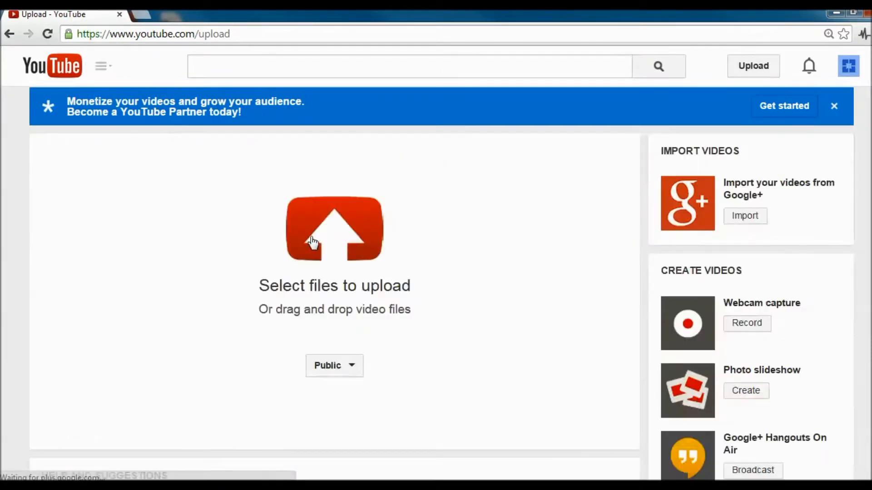
{"action": "left_click", "coordinate": [312, 236]}
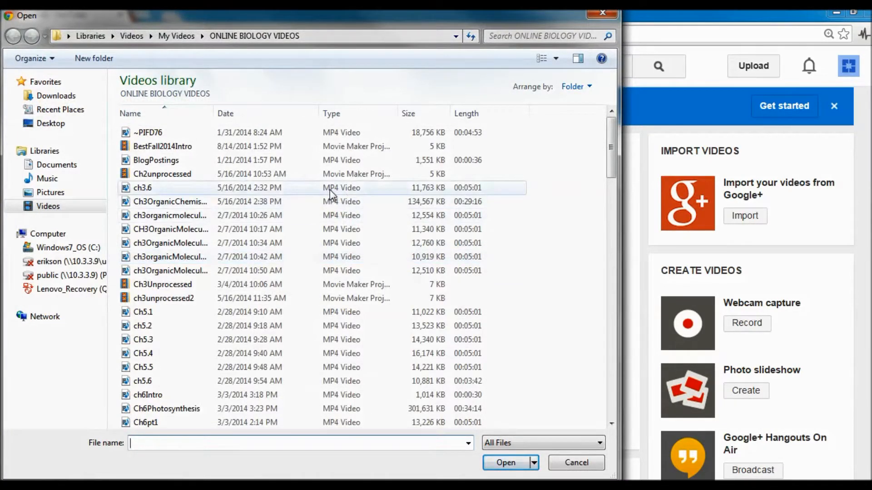
{"action": "left_click", "coordinate": [148, 203]}
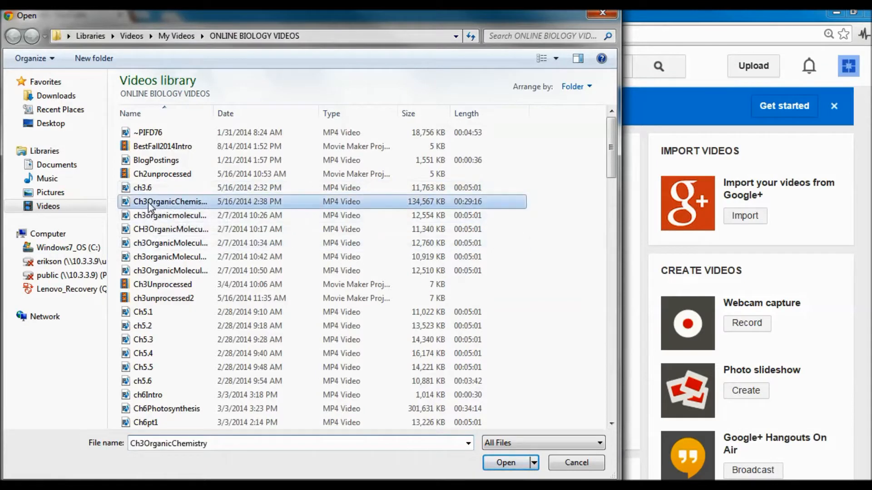
{"action": "left_click", "coordinate": [510, 467]}
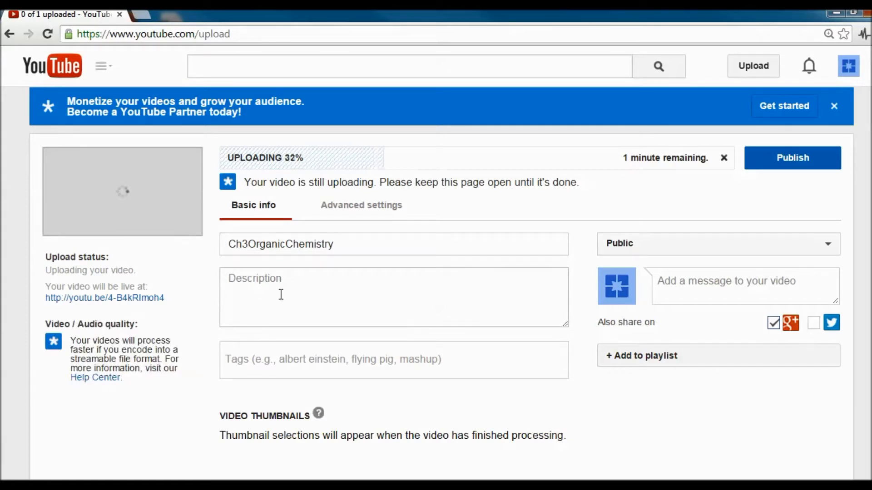
Change the video title to Ch3 OrganicChemistry, leave the description and tags empty, and publish the video
{"action": "left_click_drag", "start_coordinate": [350, 244], "coordinate": [249, 246]}
{"action": "left_click", "coordinate": [245, 243]}
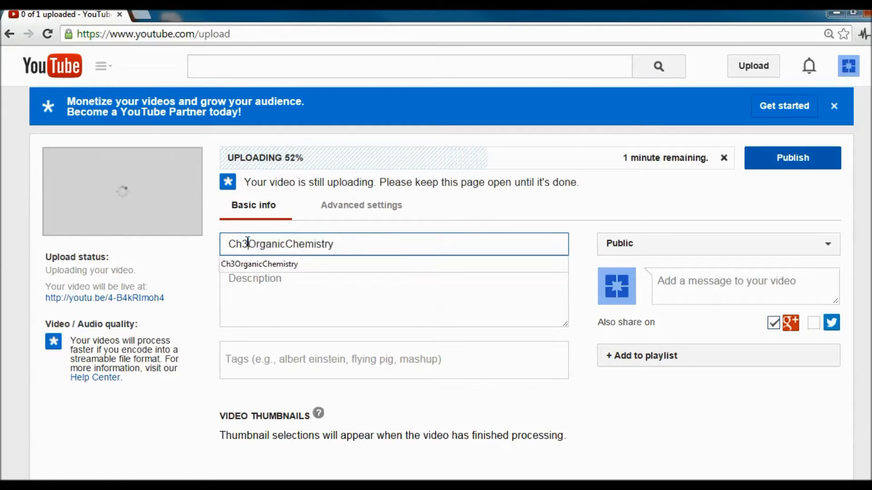
{"action": "left_click", "coordinate": [243, 277]}
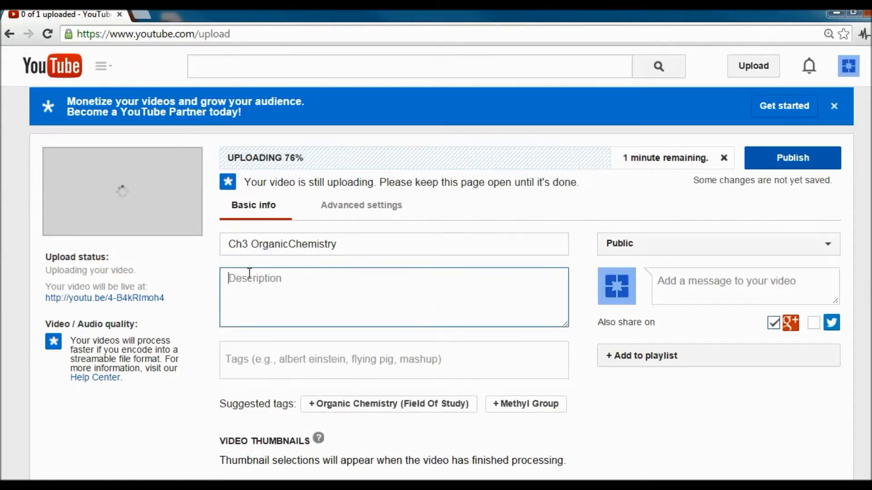
{"action": "left_click", "coordinate": [248, 360]}
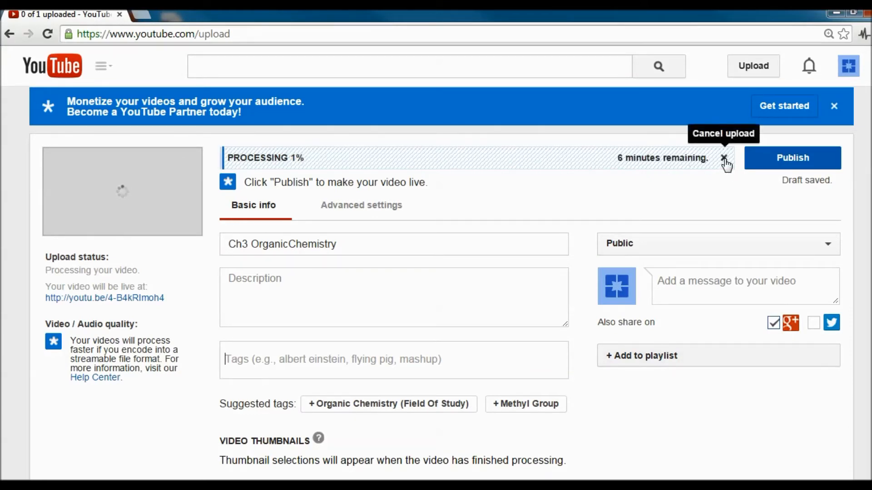
{"action": "left_click", "coordinate": [795, 161]}
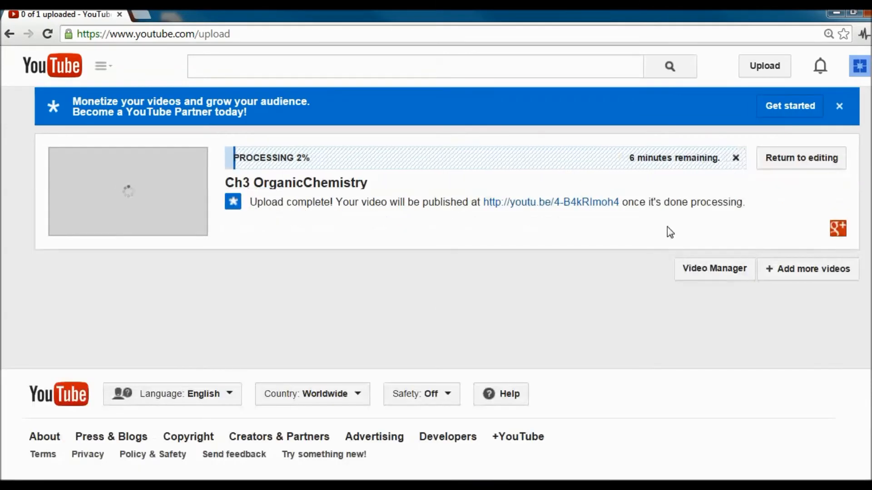